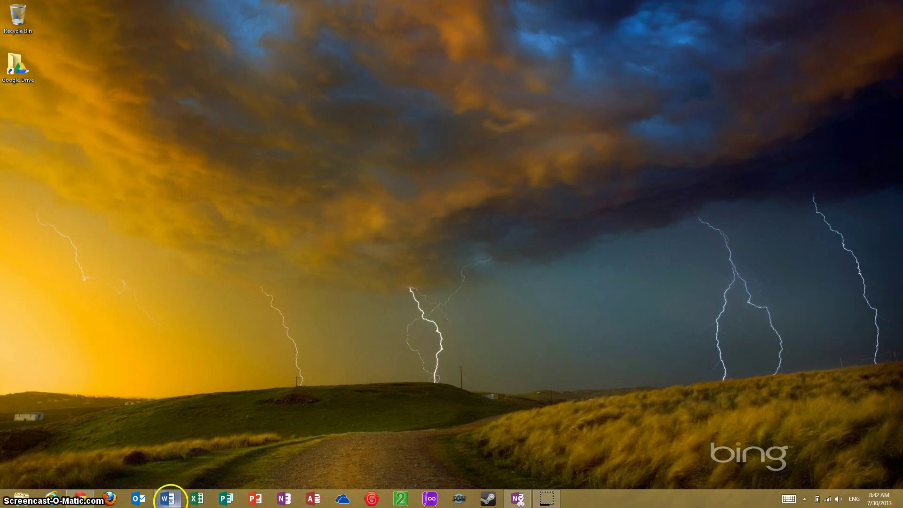
# Bring the Word document with the parent activation code to the front
pyautogui.click(167, 498)
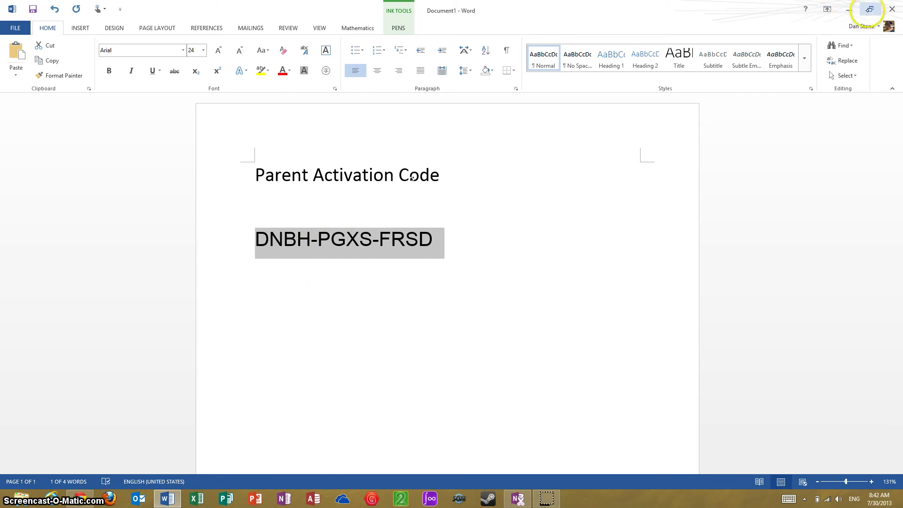
# Shrink the Word window to a smaller size and bring up a Chrome new tab page
pyautogui.click(870, 9)
pyautogui.click(81, 498)
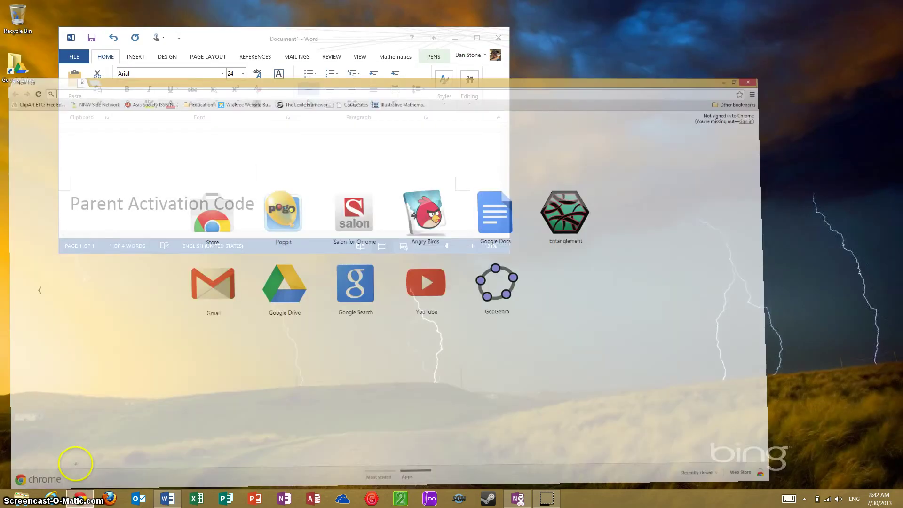
# Go to edline.net in Chrome
pyautogui.write('edline.net')
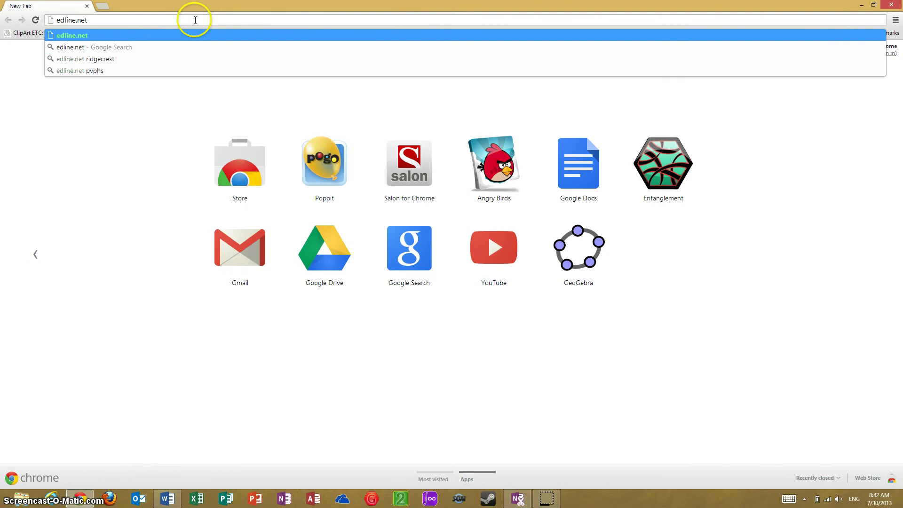
pyautogui.press('Return')
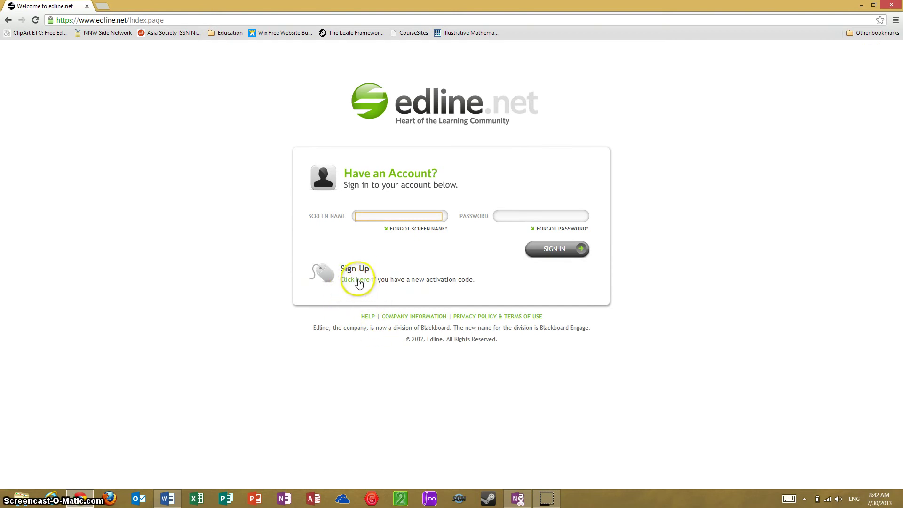
# Sign up with the pasted parent activation code and activate the listed parent account
pyautogui.click(362, 282)
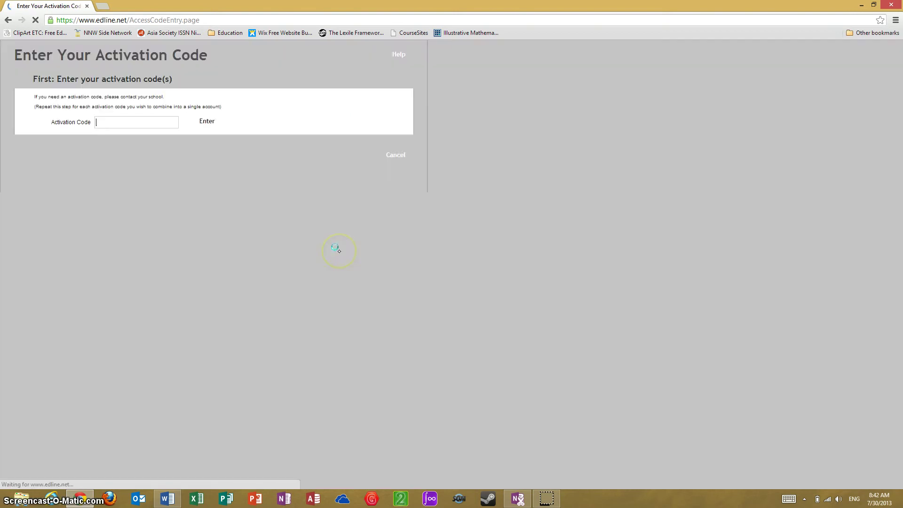
pyautogui.hotkey('ctrl', 'v')
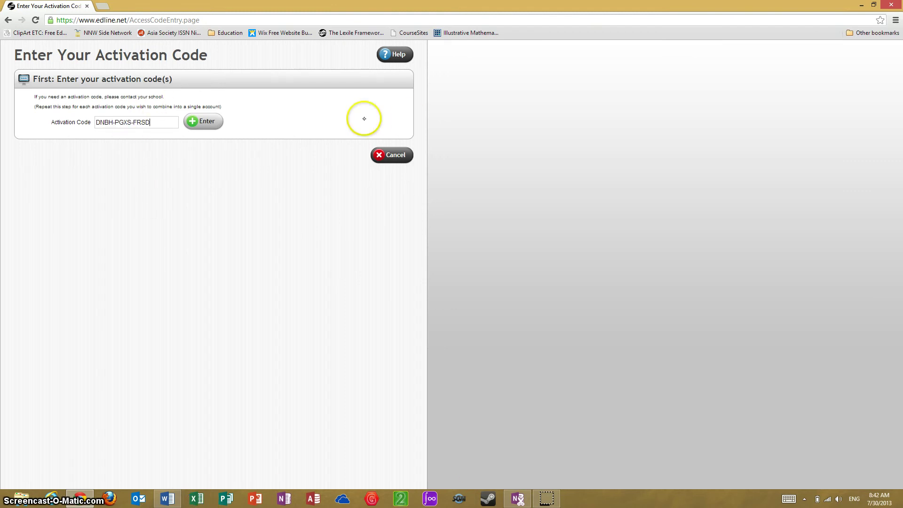
pyautogui.click(203, 123)
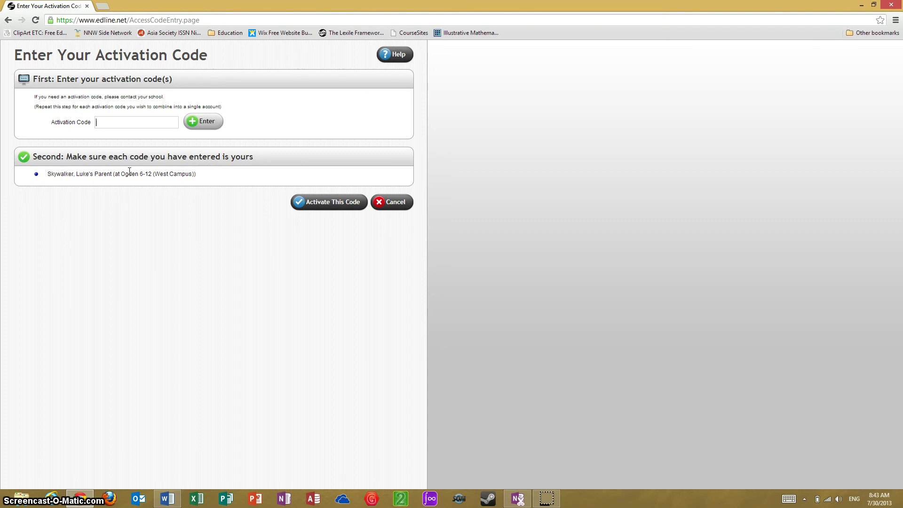
pyautogui.click(332, 203)
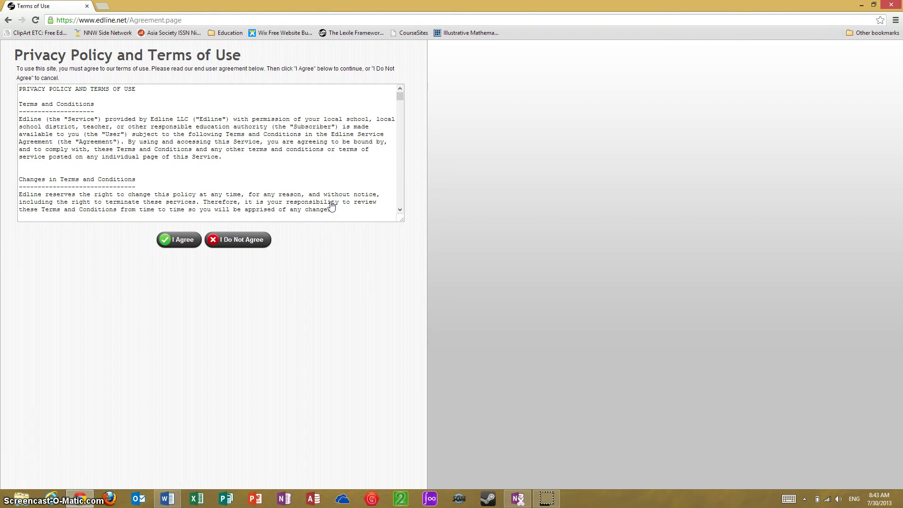
# Accept the privacy policy and terms of use, and choose to create a new account
pyautogui.click(182, 242)
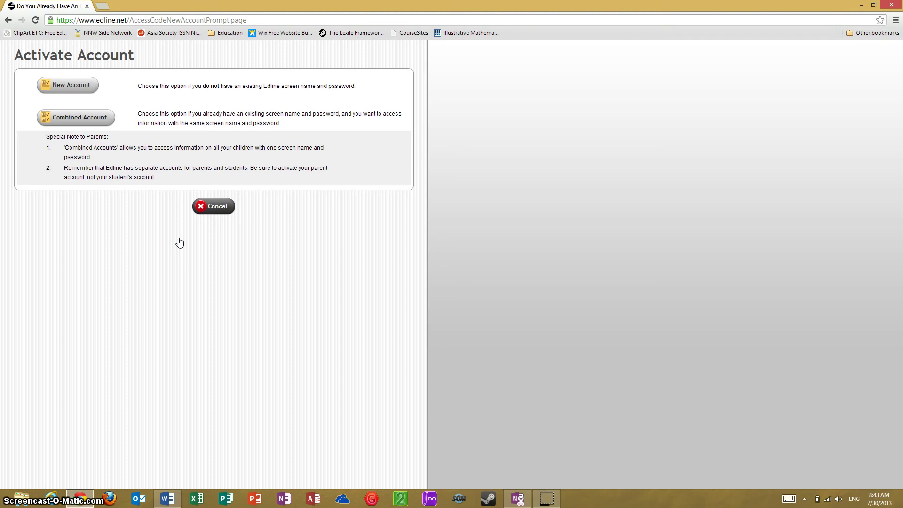
pyautogui.click(82, 87)
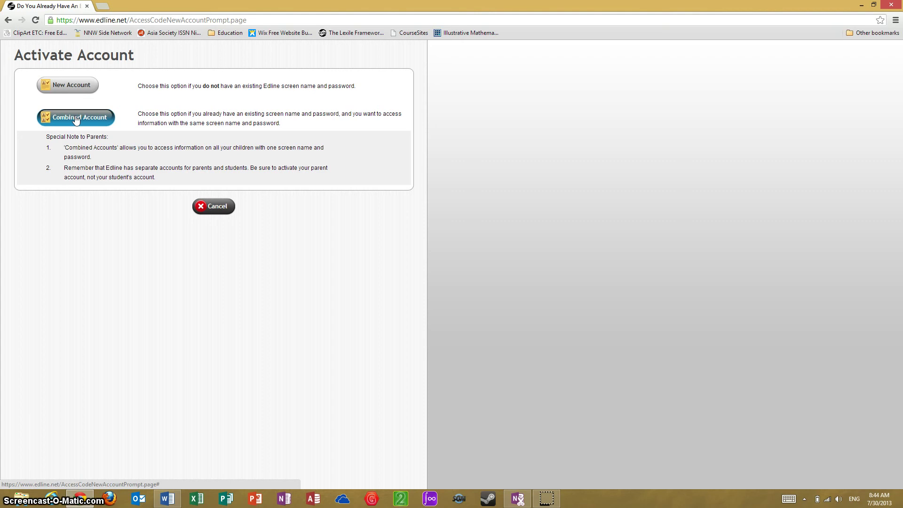
pyautogui.click(69, 87)
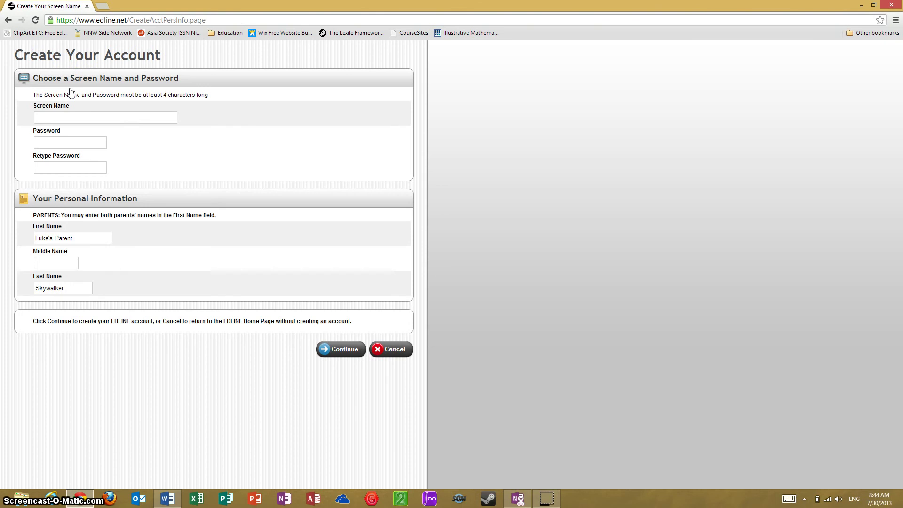
# Enter the chosen screen name and the password in both password fields
pyautogui.click(131, 118)
pyautogui.write('DVader')
pyautogui.click(85, 141)
pyautogui.write('s')
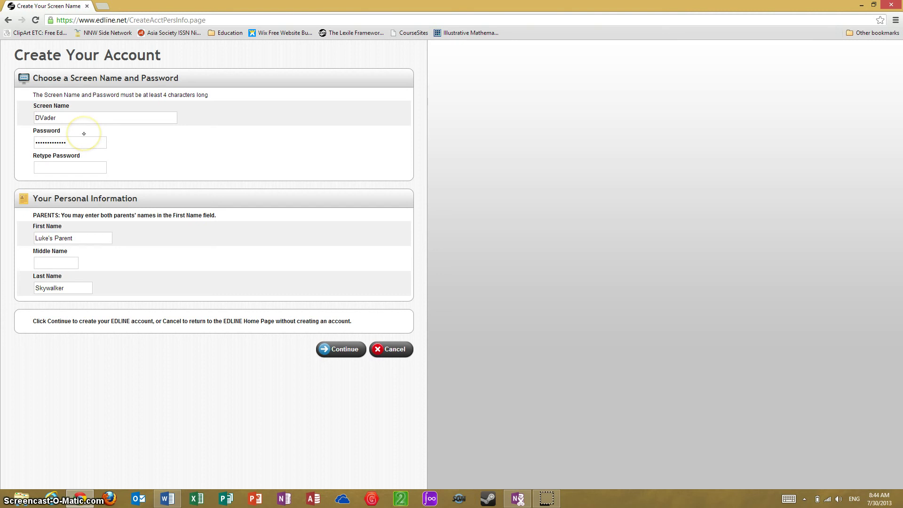
pyautogui.click(81, 167)
pyautogui.write('••')
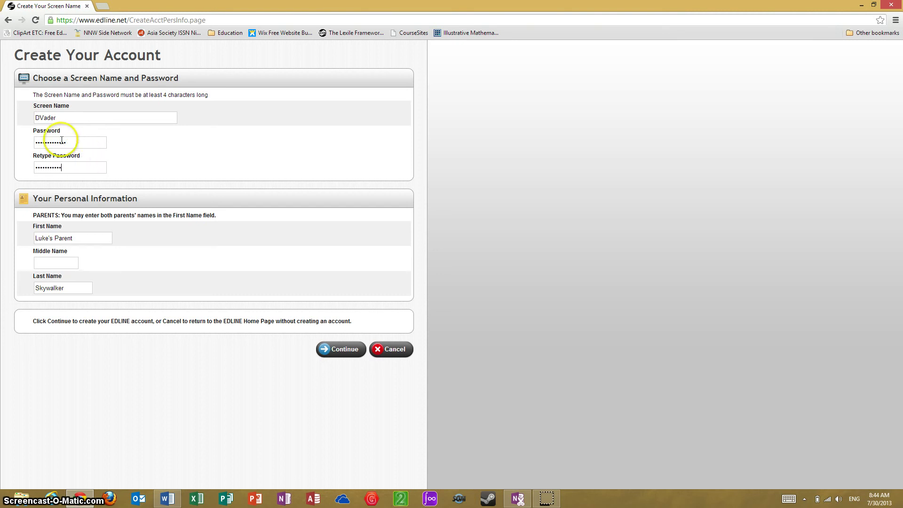
pyautogui.write('•')
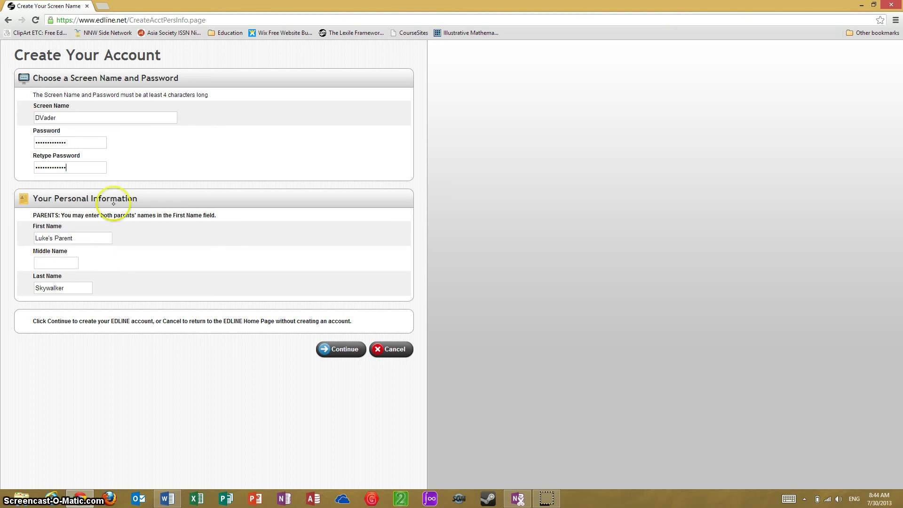
# Replace the prefilled first and last name with the parent's own name and submit the form
pyautogui.moveTo(75, 238); pyautogui.dragTo(9, 244)
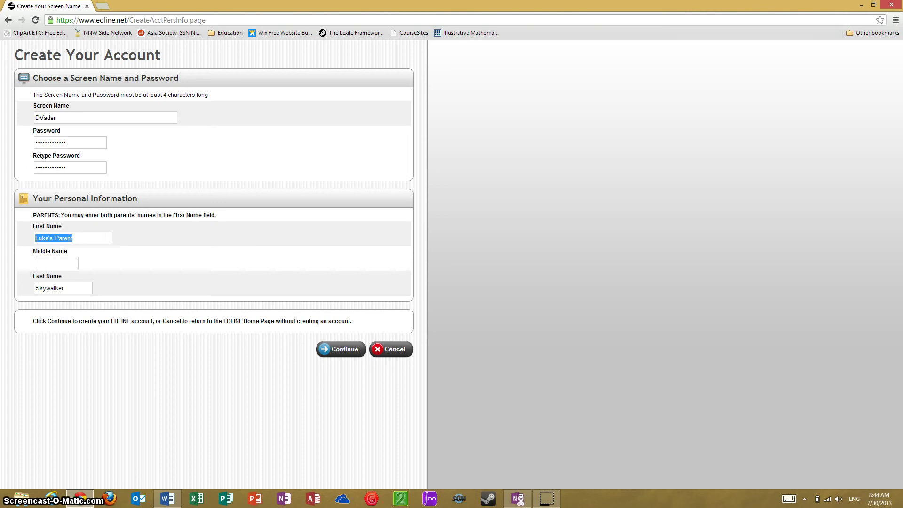
pyautogui.write('Darth')
pyautogui.press('Tab')
pyautogui.write('Va')
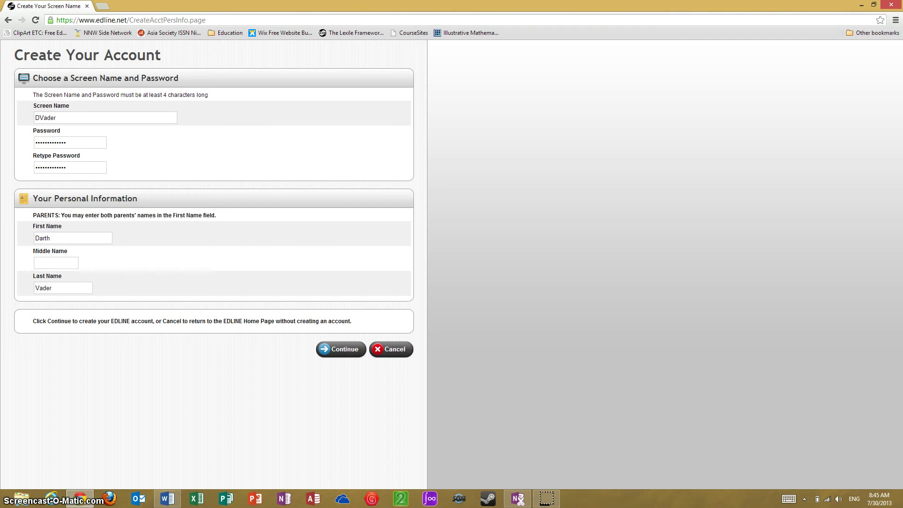
pyautogui.click(342, 350)
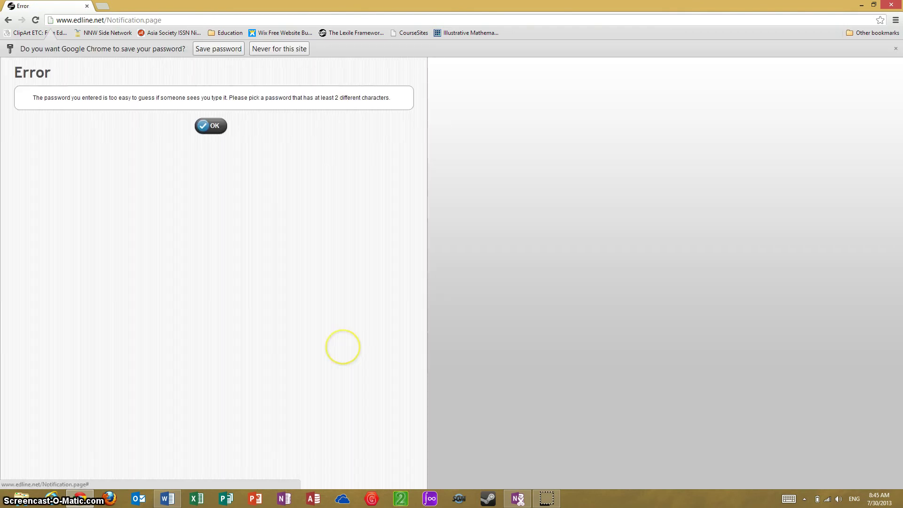
# Dismiss the too-easy-password error, enter a longer password in both fields, and resubmit
pyautogui.click(210, 125)
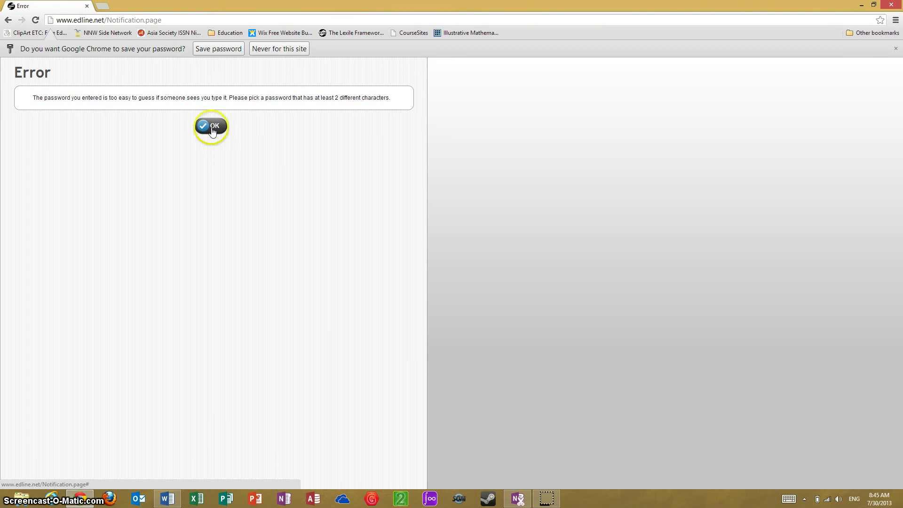
pyautogui.click(83, 156)
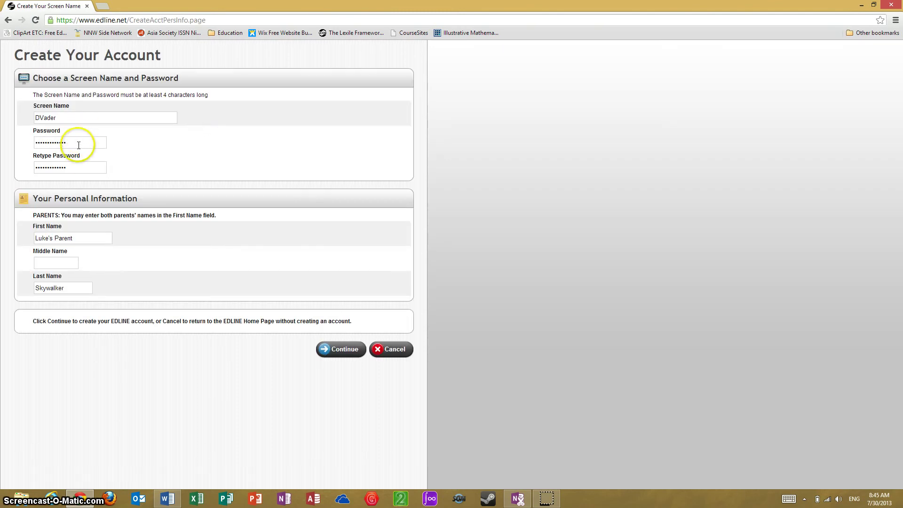
pyautogui.moveTo(66, 142); pyautogui.dragTo(15, 144)
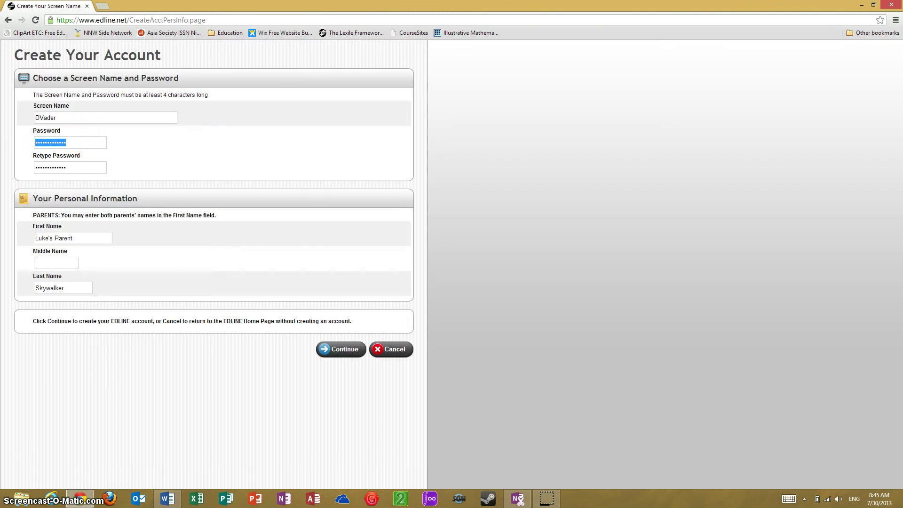
pyautogui.write('pas')
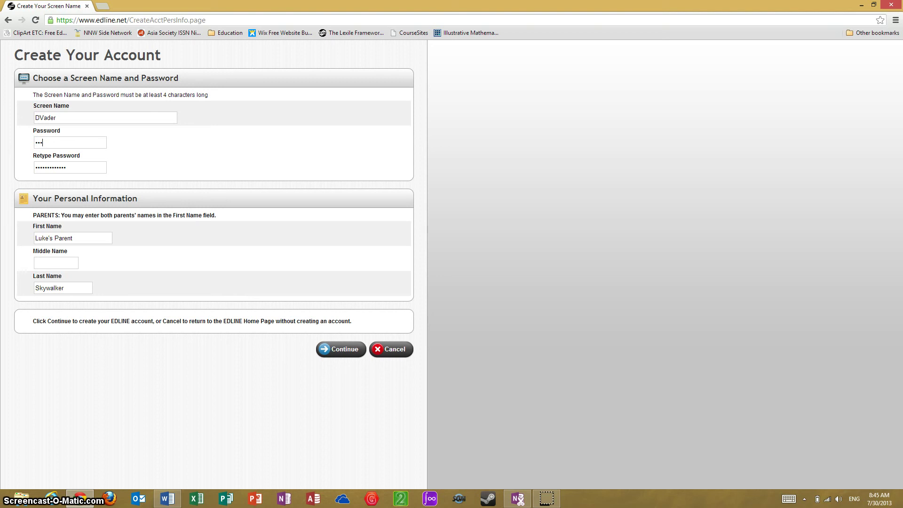
pyautogui.press('Tab')
pyautogui.write('pass')
pyautogui.click(83, 238)
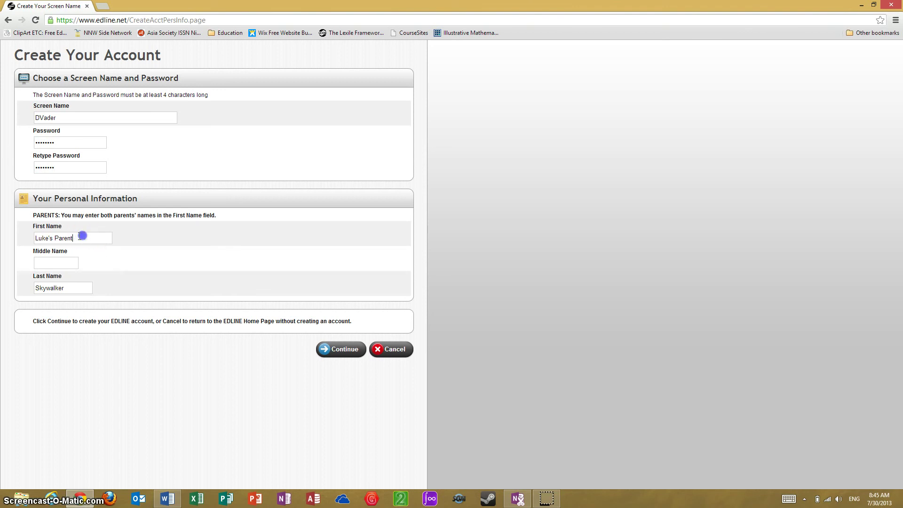
pyautogui.click(342, 355)
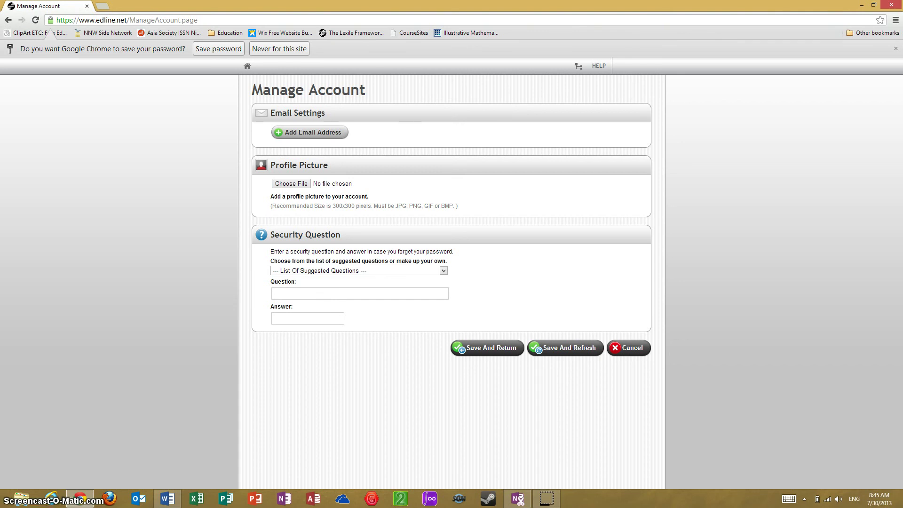
# Add a test .edu email address in both email fields, save it, and acknowledge the confirmation notice
pyautogui.click(329, 135)
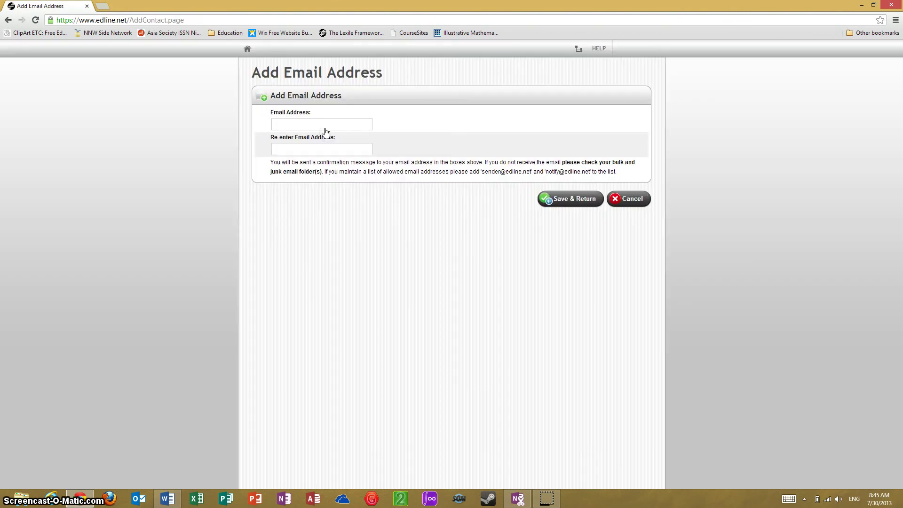
pyautogui.write('test')
pyautogui.write('edu')
pyautogui.press('Tab')
pyautogui.write('test')
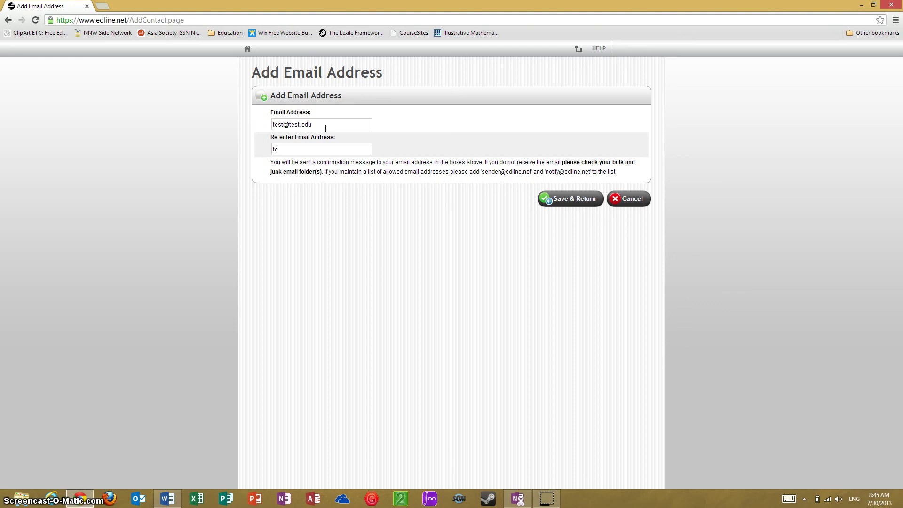
pyautogui.write('@te')
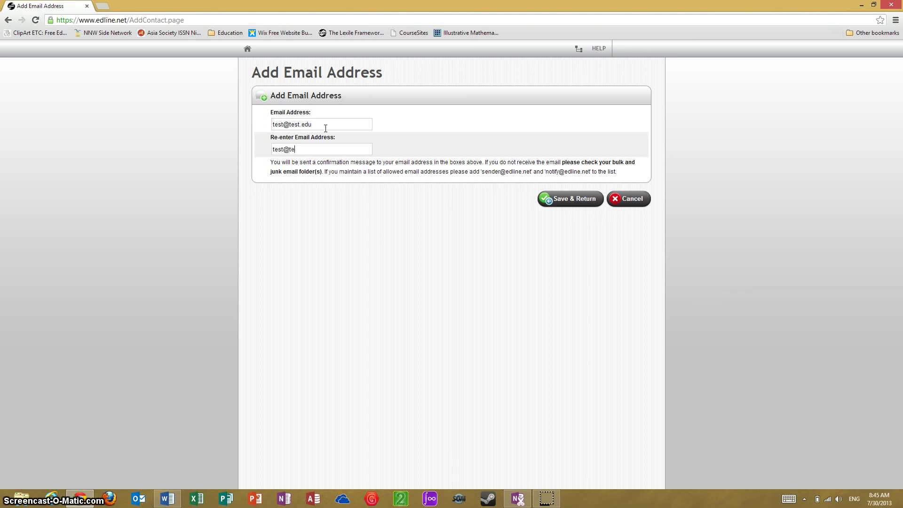
pyautogui.write('st.edu')
pyautogui.click(574, 201)
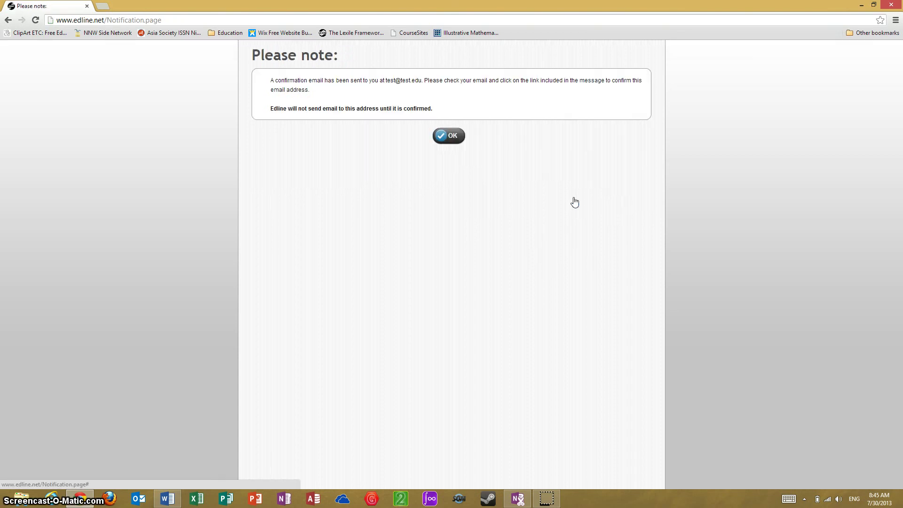
pyautogui.click(448, 136)
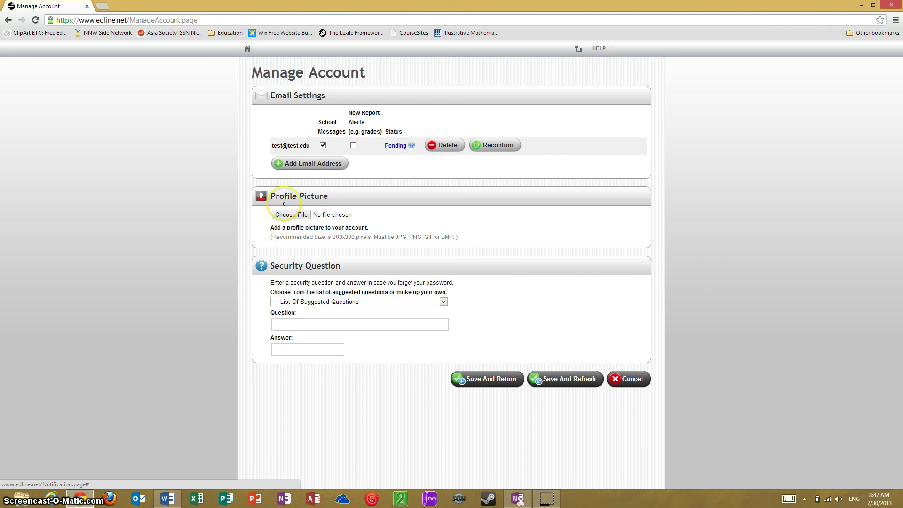
# Save the account settings with no security question chosen, then bring the Word notes document forward
pyautogui.click(443, 302)
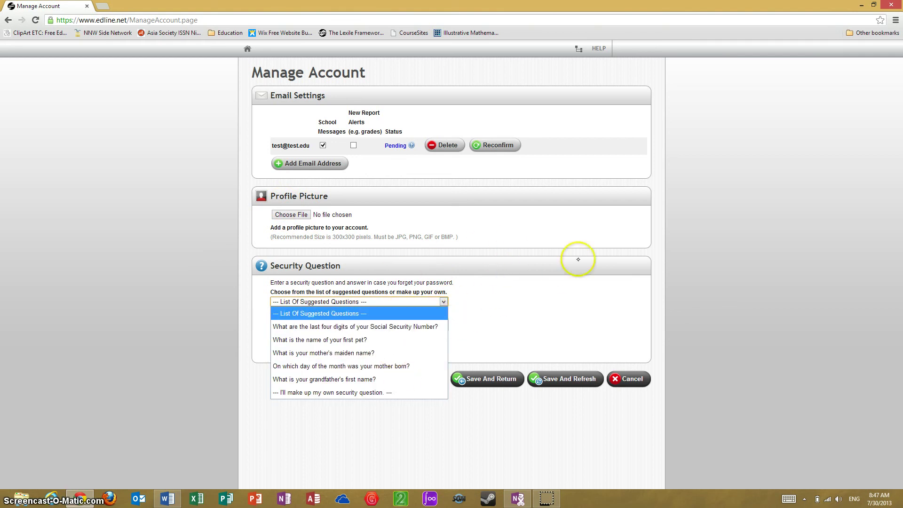
pyautogui.click(440, 301)
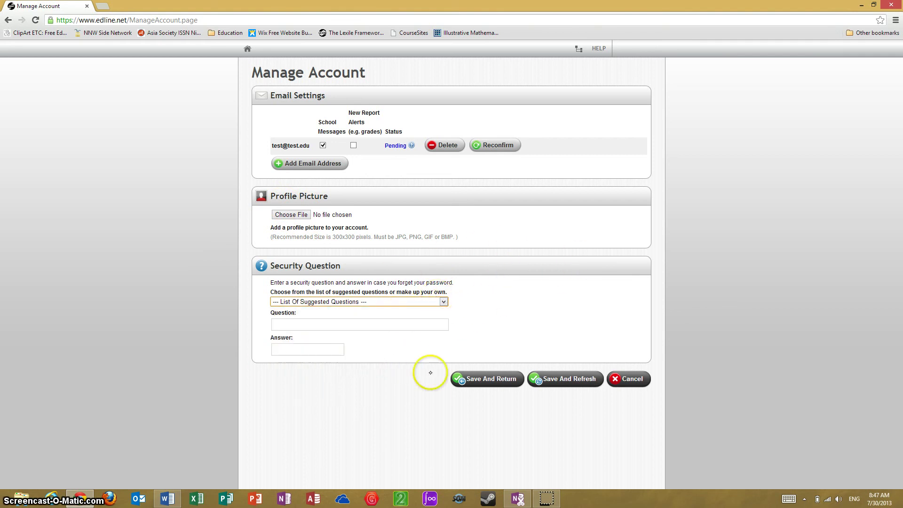
pyautogui.click(491, 379)
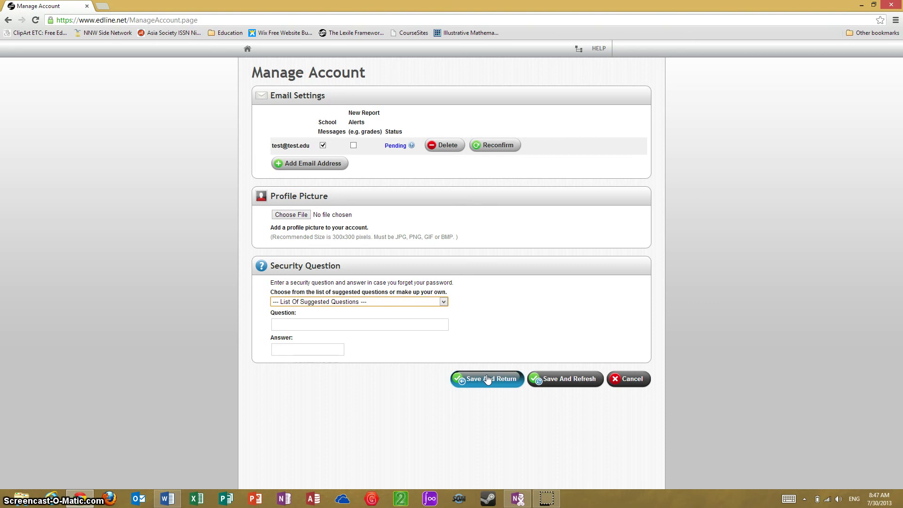
pyautogui.click(167, 498)
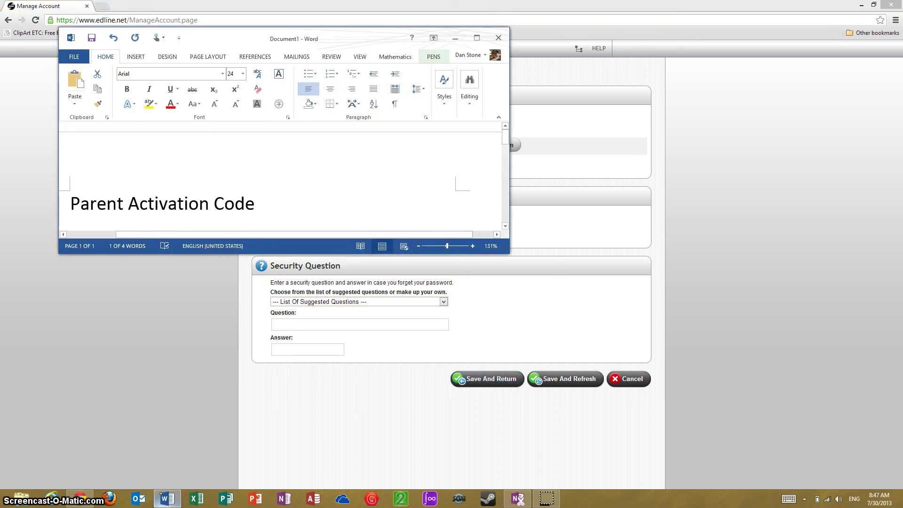
# Replace the document's contents with the parent's full name and school email address on two lines
pyautogui.click(322, 191)
pyautogui.press('Down')
pyautogui.press('Down')
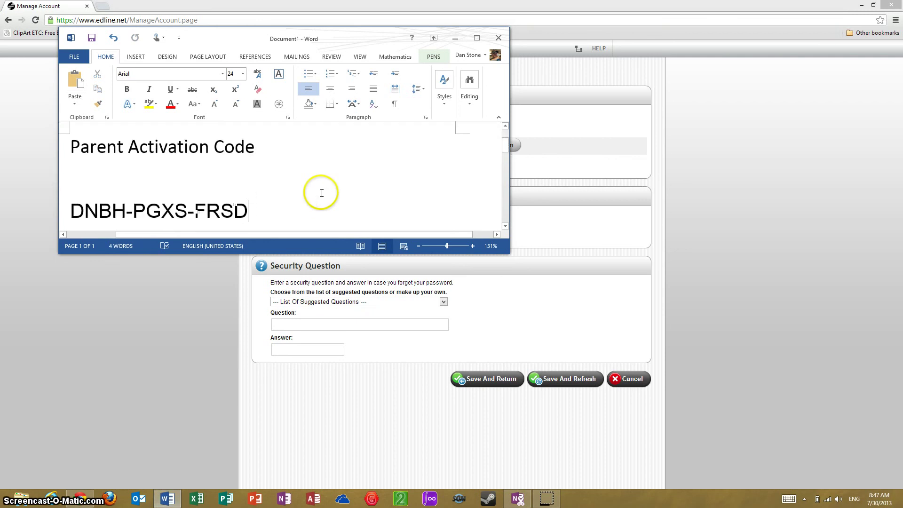
pyautogui.hotkey('ctrl', 'a')
pyautogui.write('Dan St')
pyautogui.press('Return')
pyautogui.press('Return')
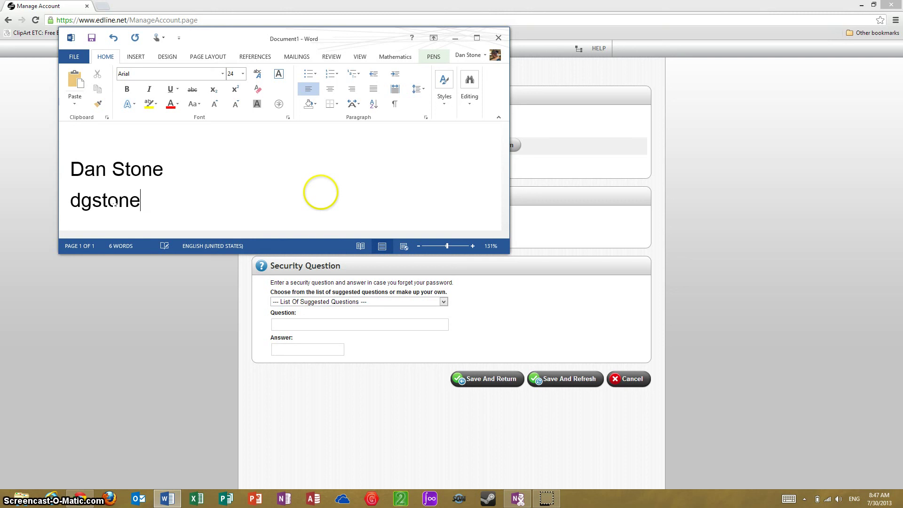
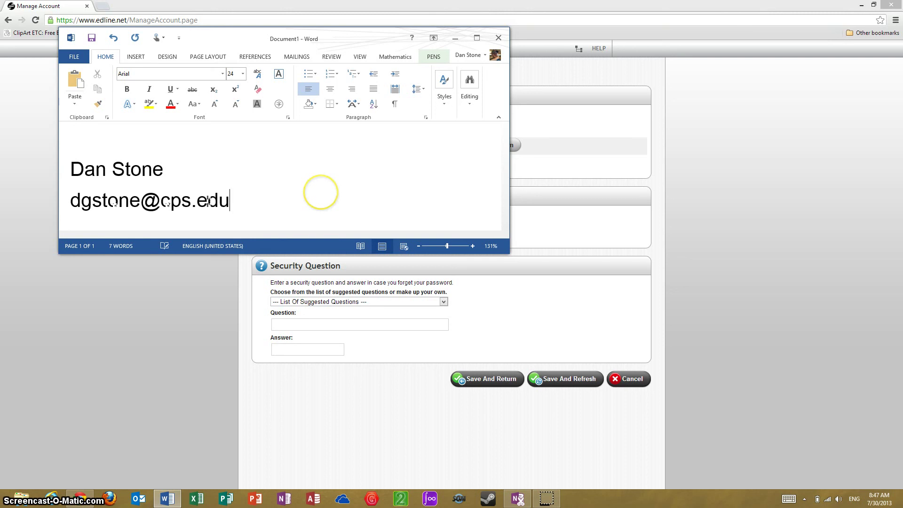